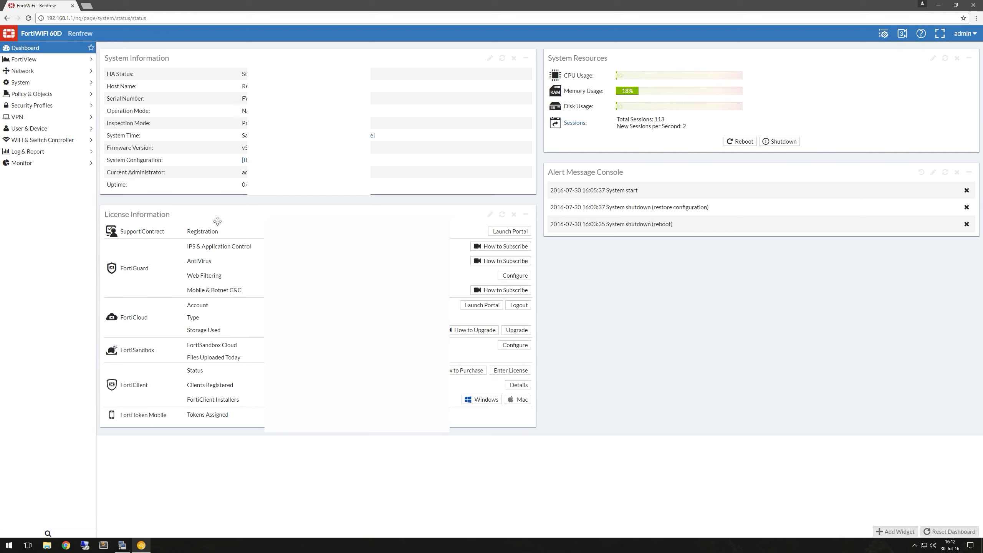
Show the currently empty SSID list under WiFi & Switch Controller.
left_click(50, 142)
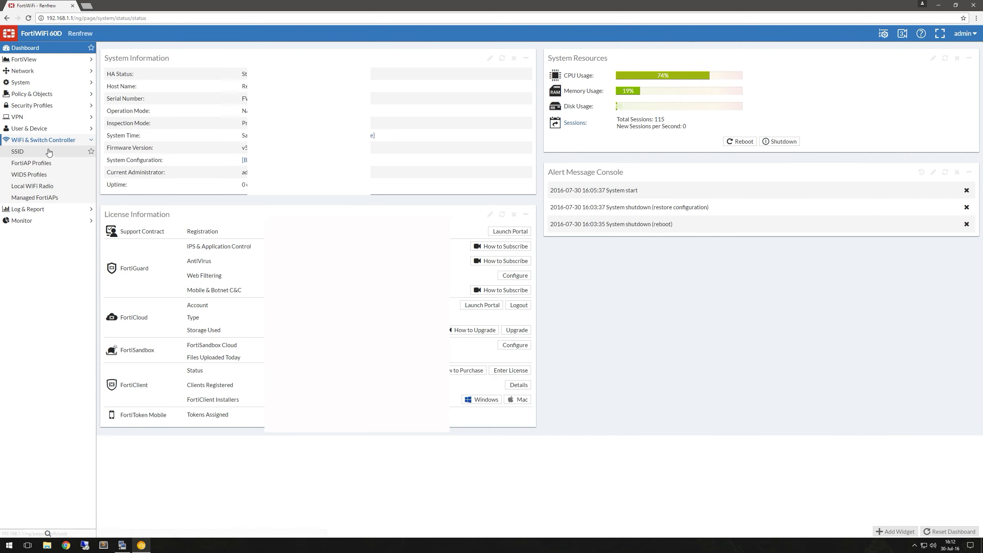
left_click(48, 154)
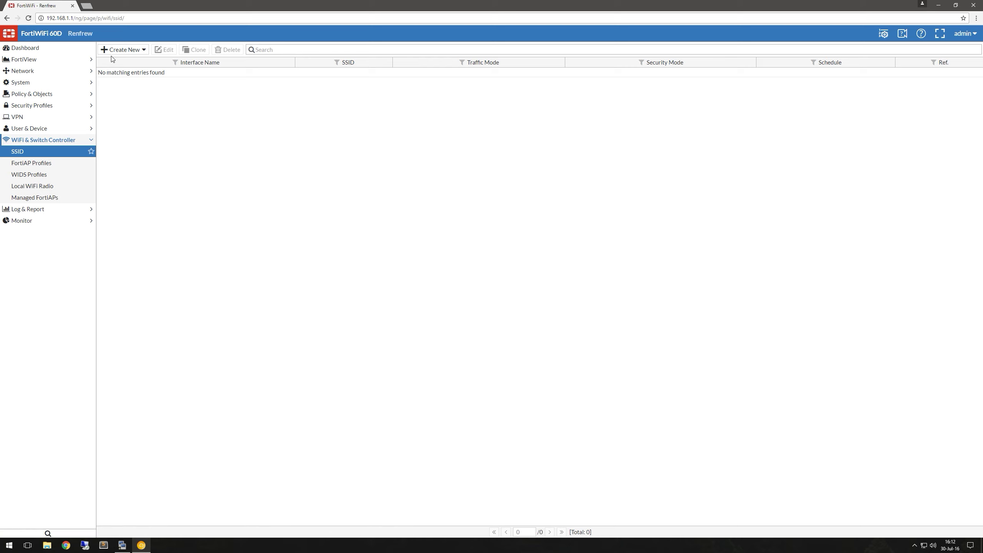
Create SSID interface 'public' with address 192.168.10.1/24 and PING access allowed.
left_click(113, 53)
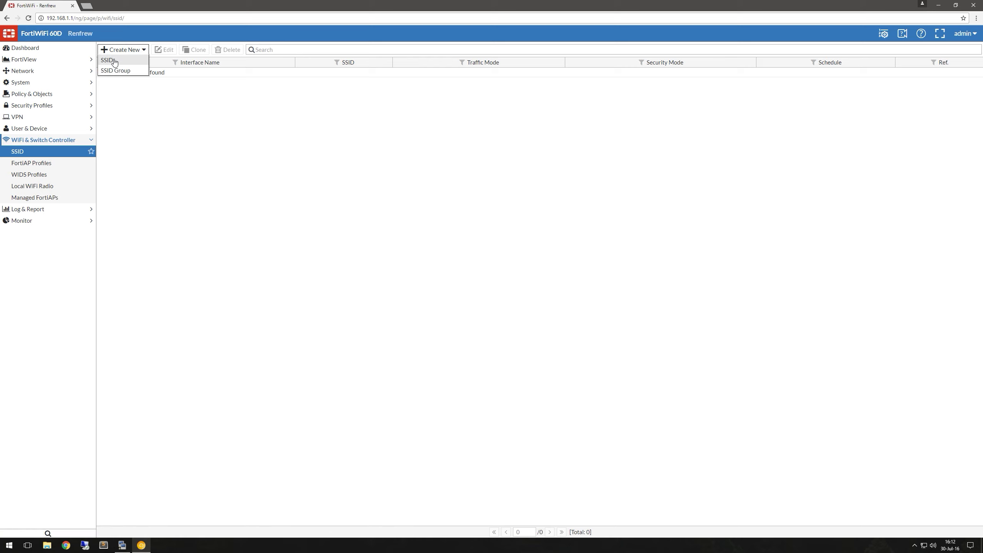
left_click(114, 62)
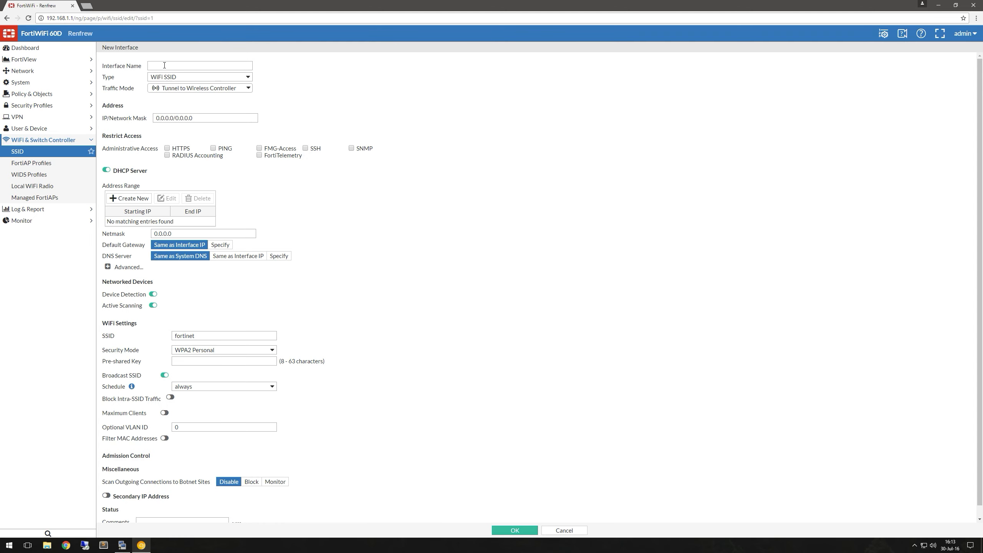
left_click(164, 65)
type("public")
left_click_drag(196, 119, 124, 122)
type("192.1")
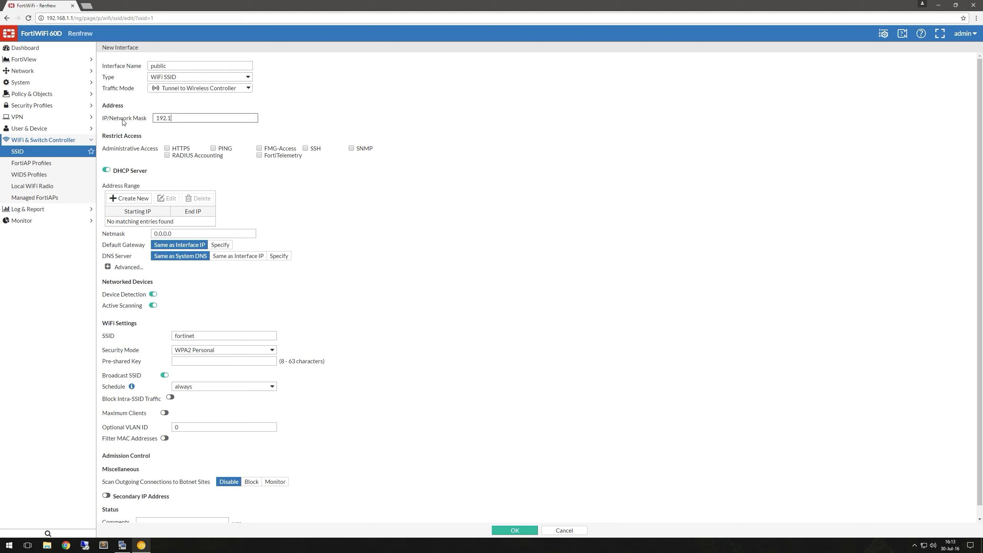
type("68.10.1/24")
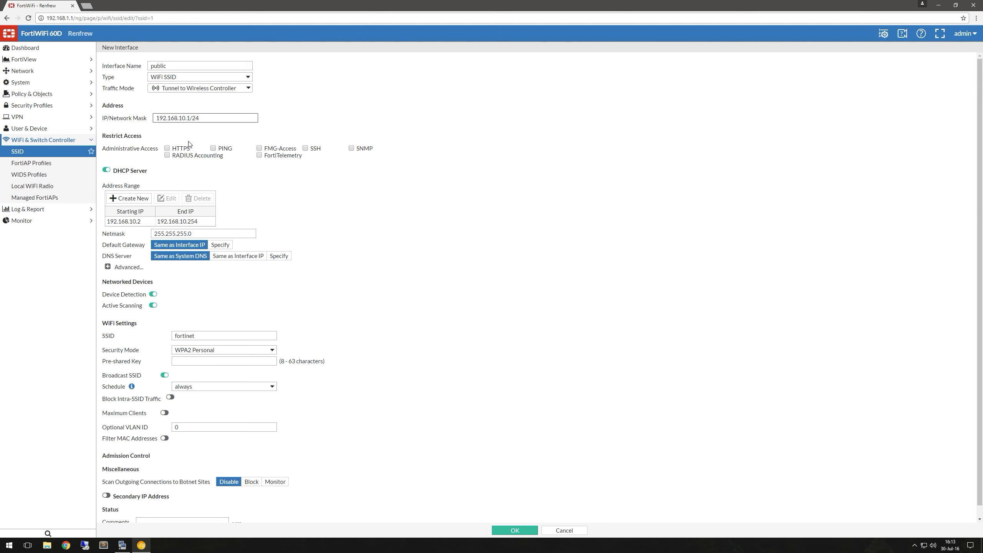
left_click(213, 148)
left_click_drag(199, 336, 149, 338)
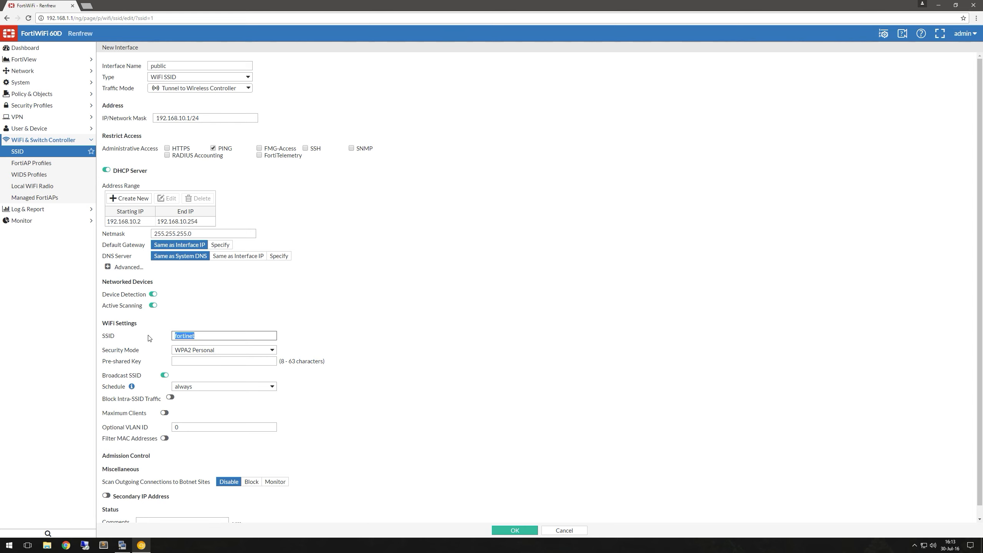
Name the SSID Ian's Coffee Shop, using WPA2 Personal with Captive Portal, a pre-shared key, and Disclaimer Only portal.
type("la")
type("n's Coff")
type("ee Sho")
left_click(259, 351)
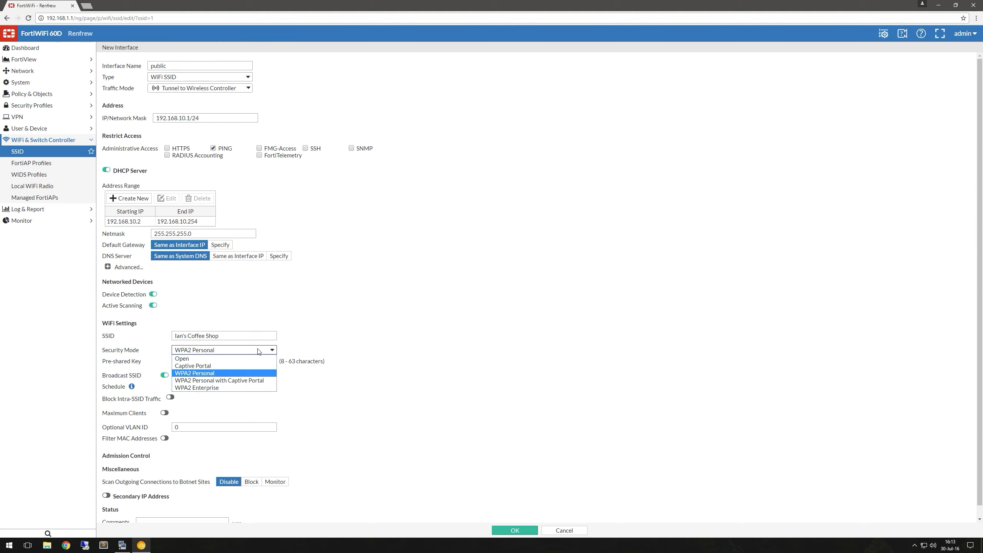
left_click(259, 381)
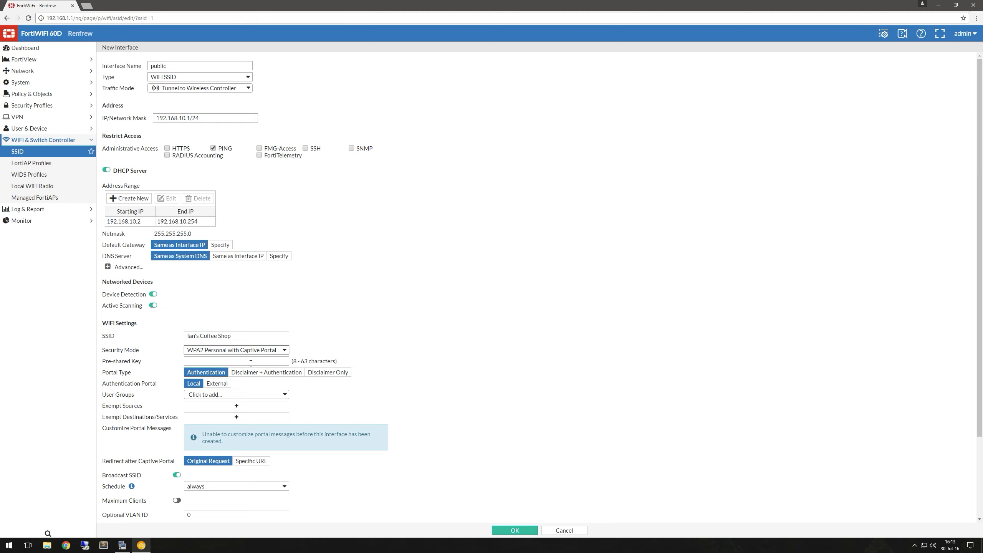
left_click(251, 362)
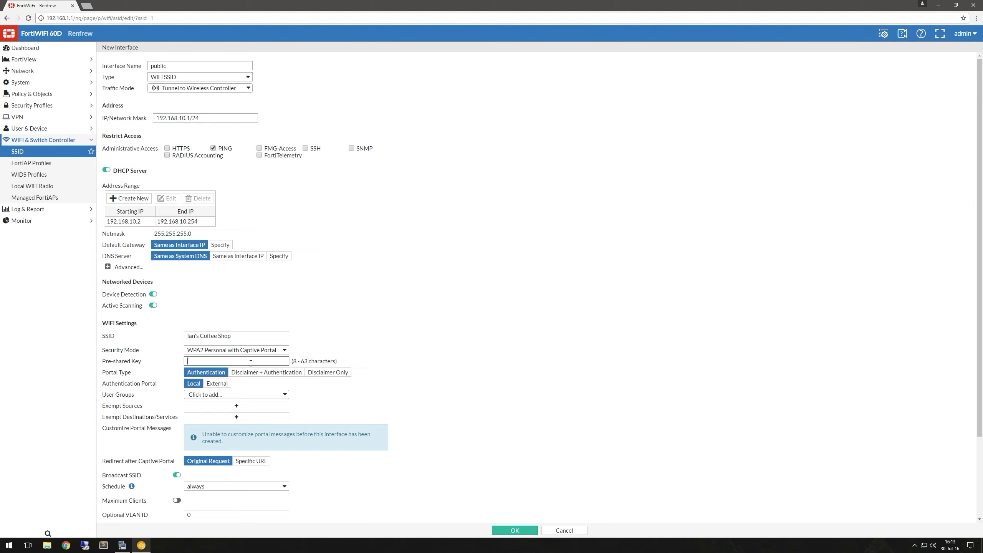
type("************")
left_click(328, 372)
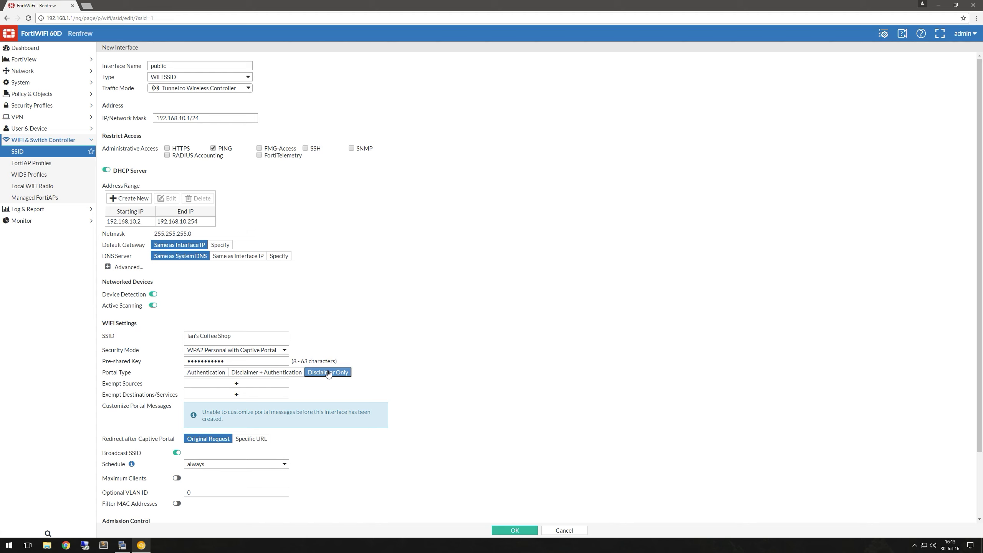
Exempt the iPhone 6S device and Our Website from the captive portal.
left_click(274, 385)
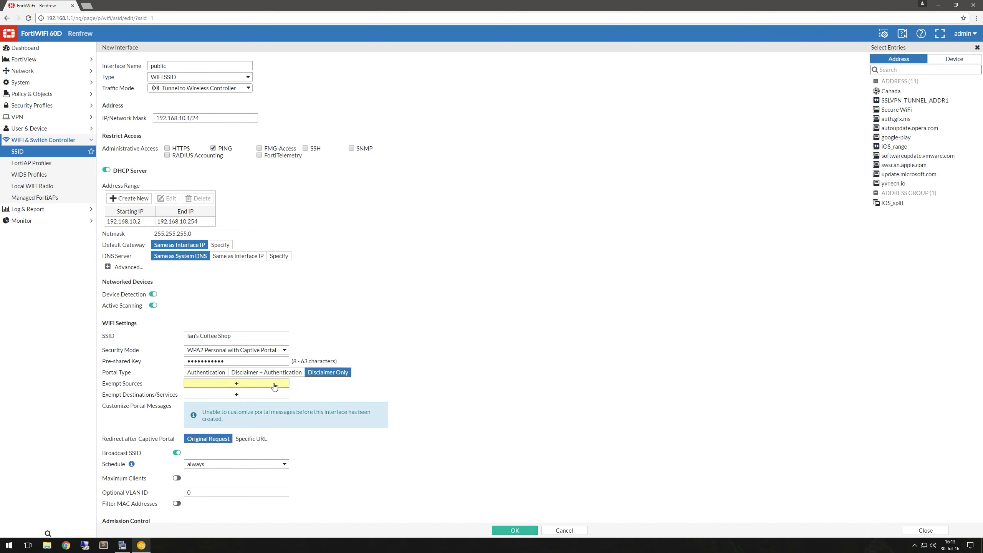
left_click(941, 58)
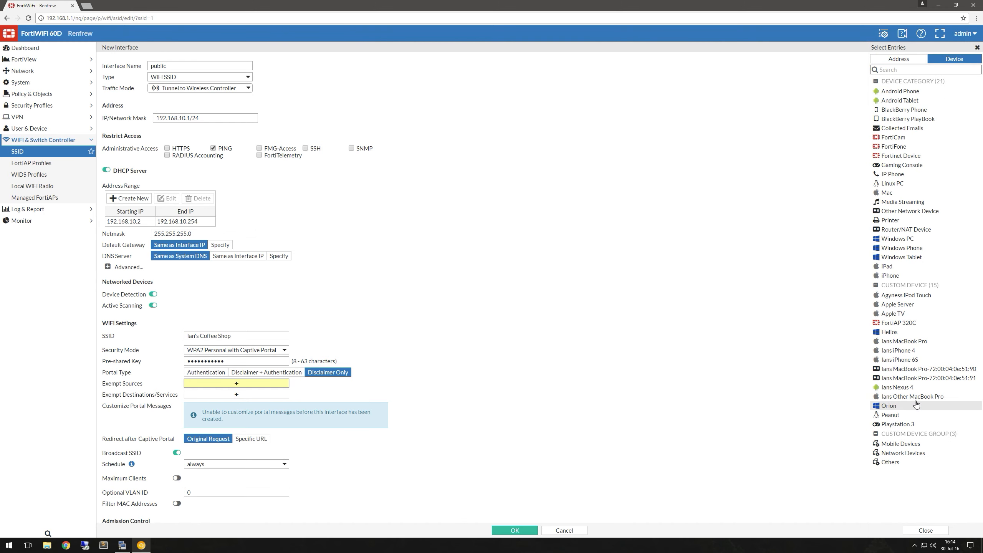
left_click(903, 360)
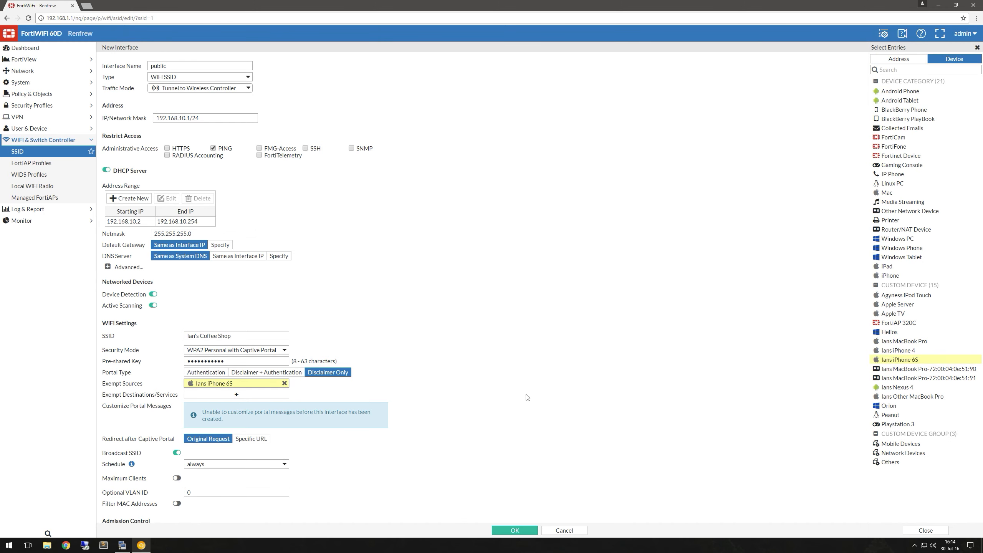
left_click(464, 397)
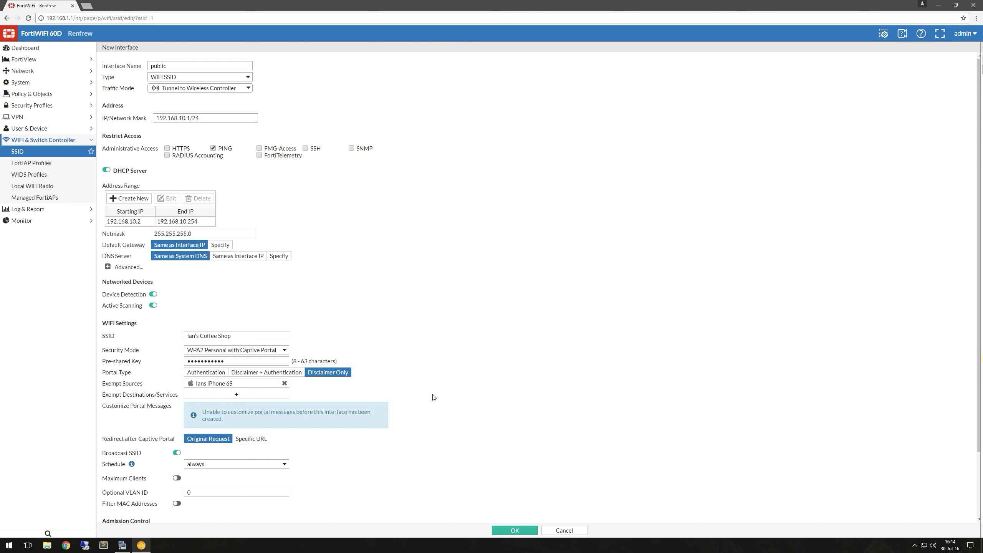
left_click(269, 395)
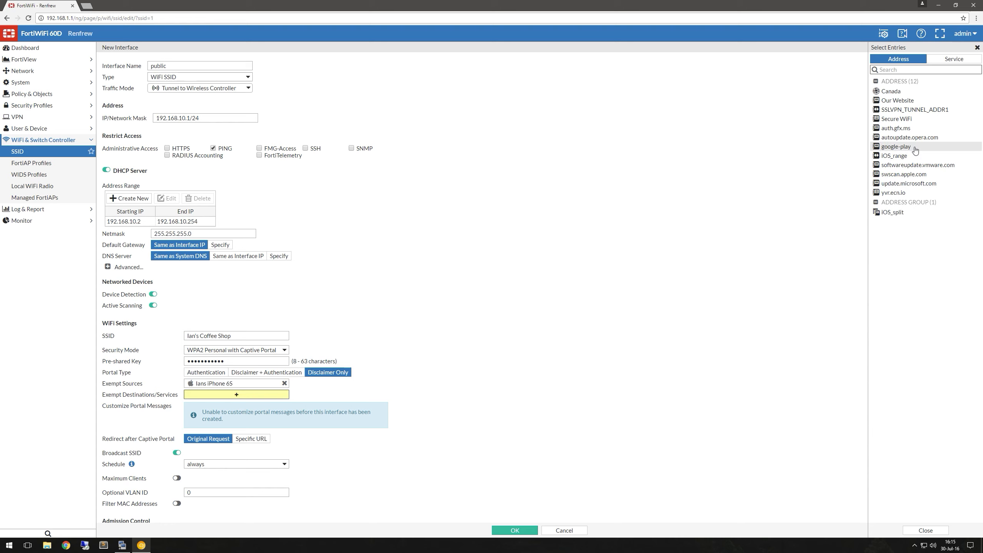
left_click(897, 100)
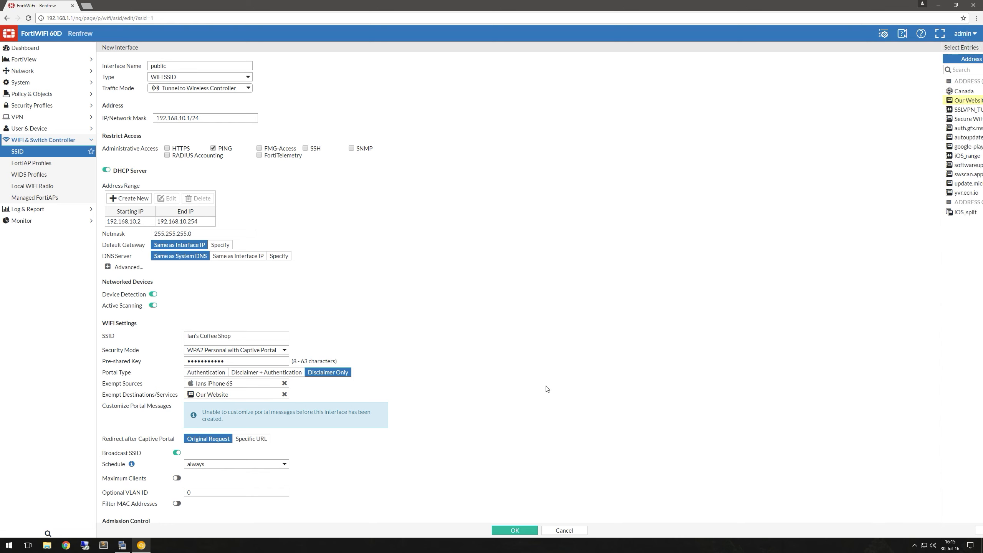
Restrict the SSID to the Store Hours schedule and save it.
left_click(282, 464)
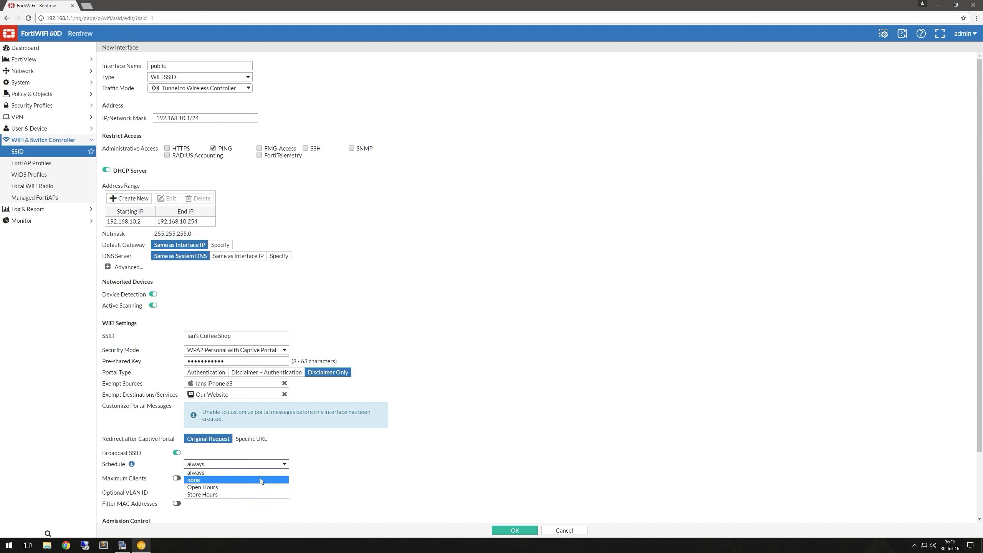
left_click(248, 494)
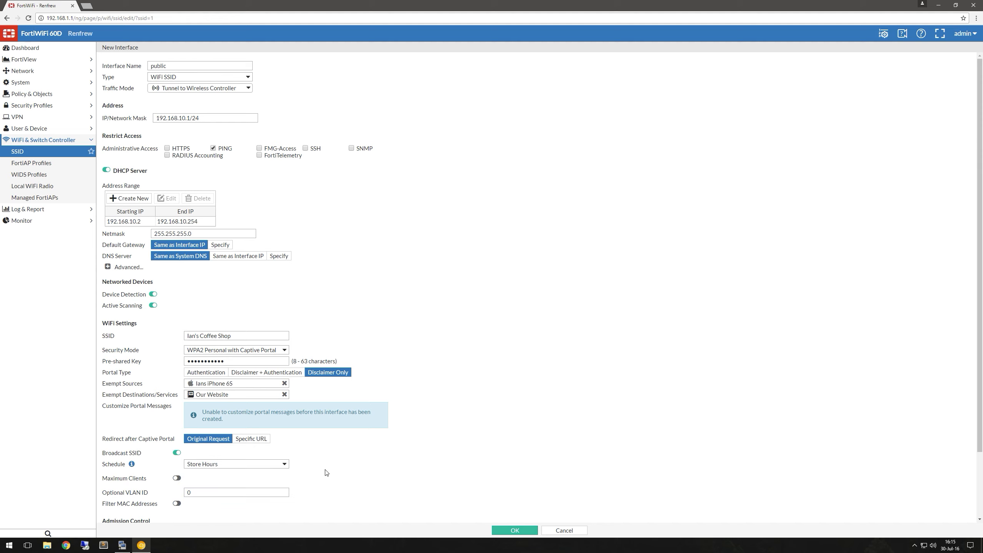
scroll(326, 472, "down", 2)
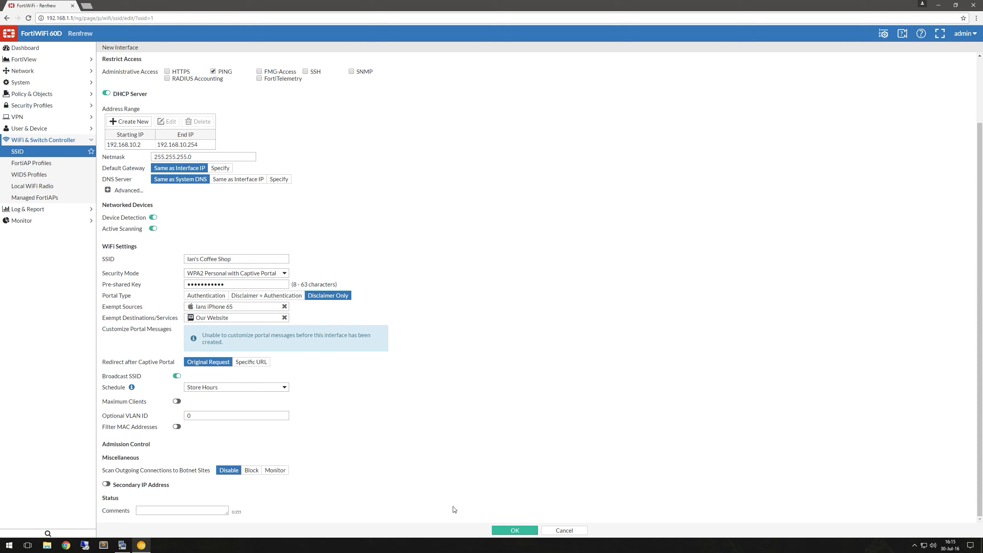
left_click(502, 530)
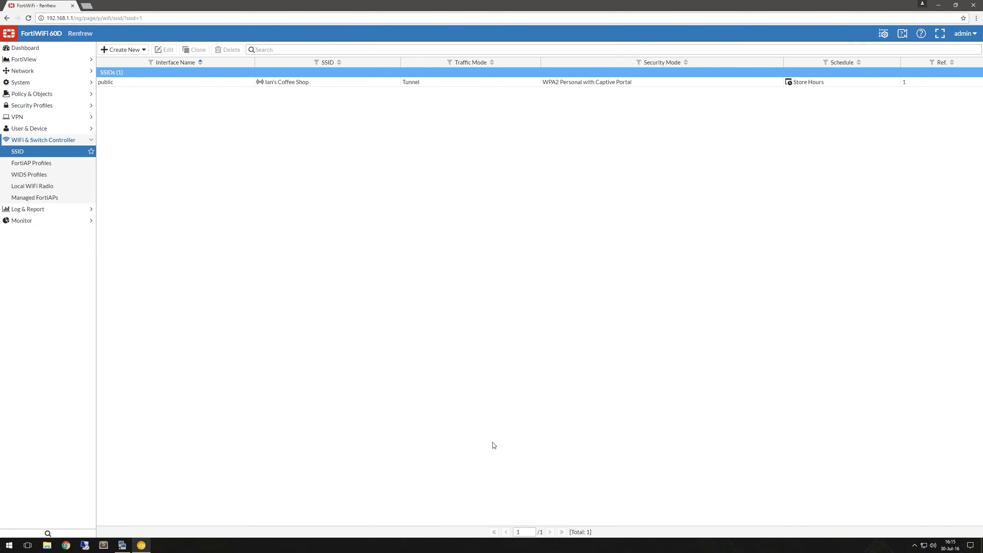
Start a new IPv4 policy 'Public WiFi' from Ian's Coffee Shop (public) to wan1.
left_click(83, 96)
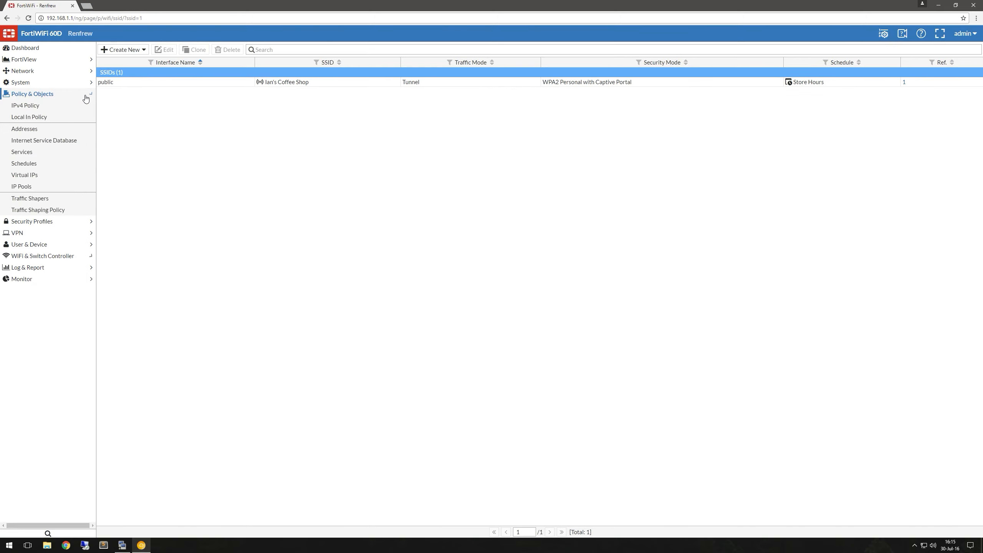
left_click(79, 108)
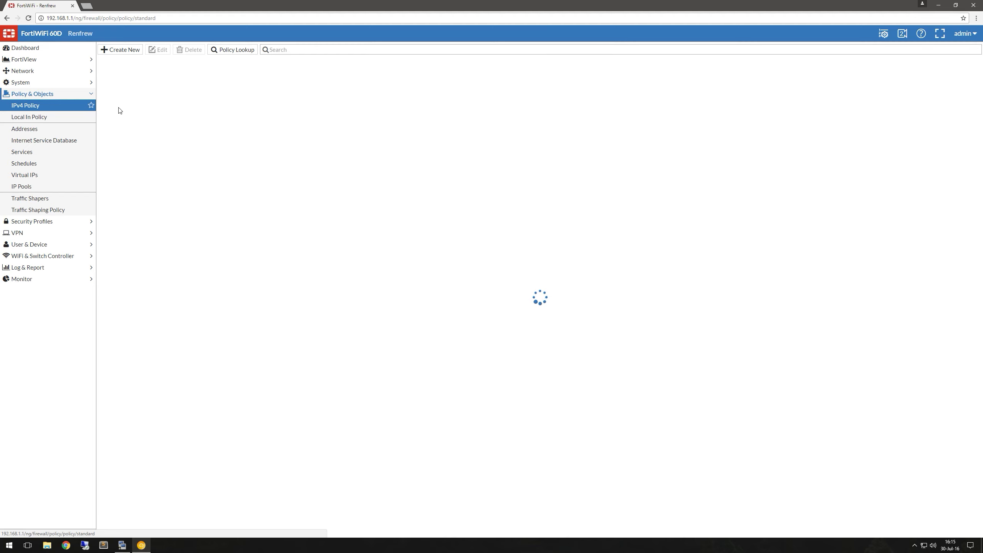
left_click(126, 50)
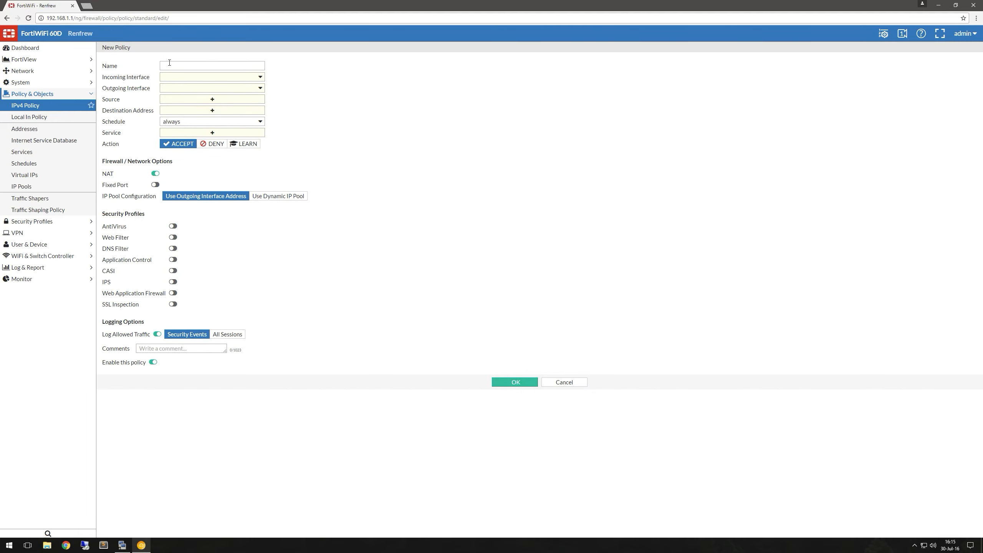
left_click(169, 64)
type("Public Wi")
left_click(182, 77)
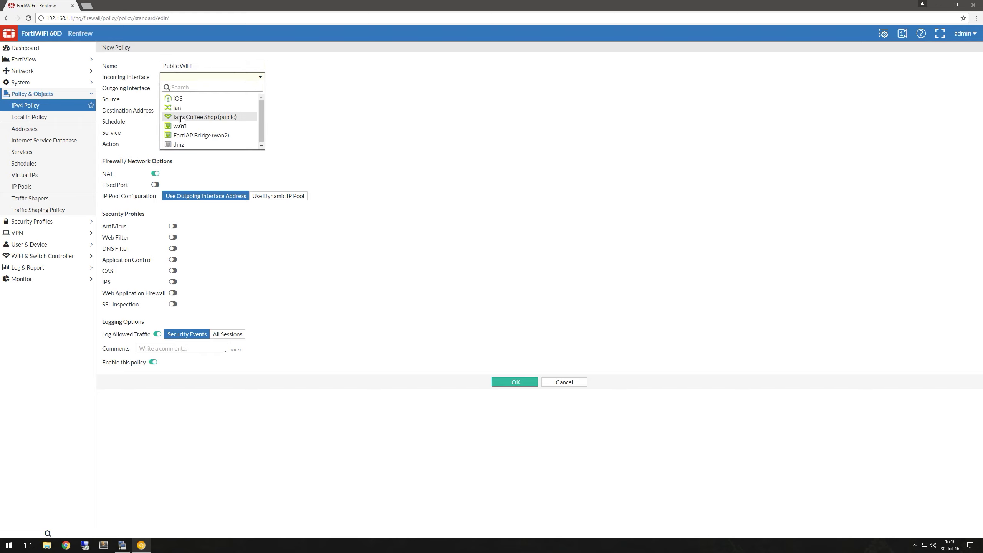
left_click(182, 117)
left_click(182, 88)
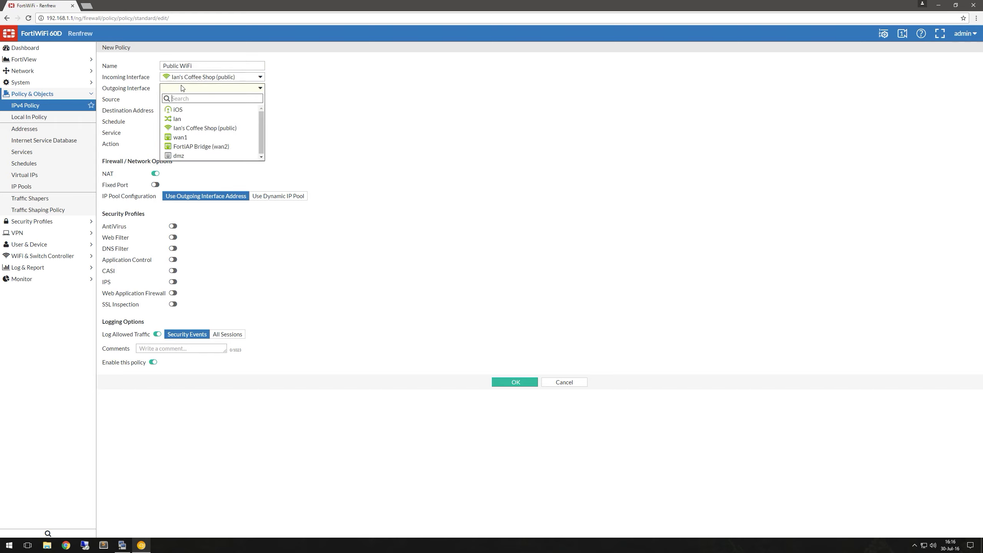
left_click(181, 137)
Set the policy's source and destination to all and its service to ALL.
left_click(212, 99)
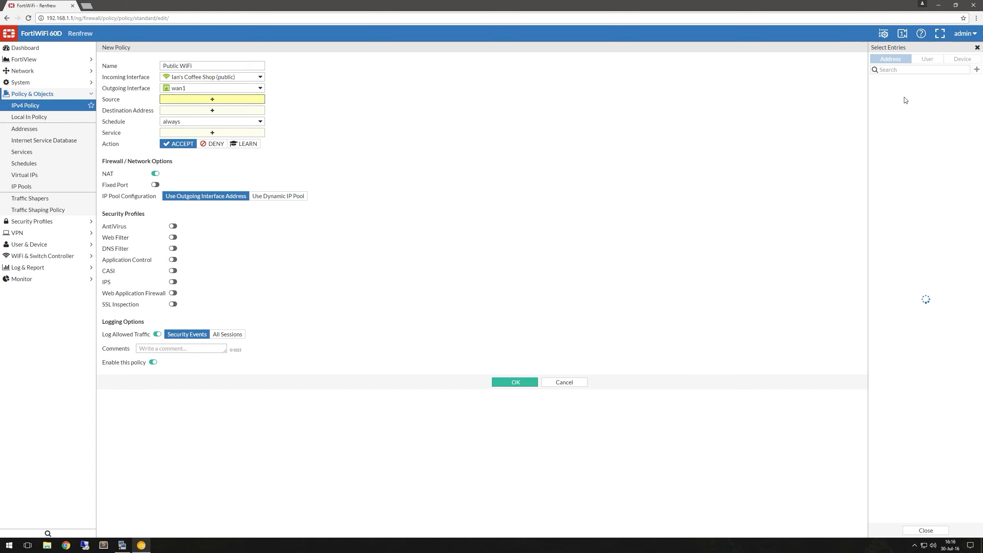
left_click(901, 118)
left_click(205, 110)
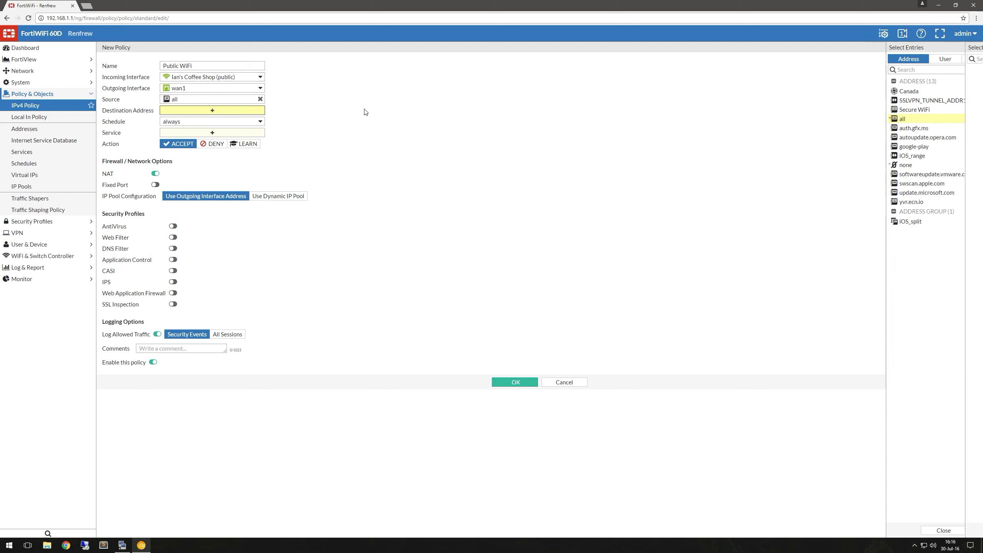
left_click(890, 117)
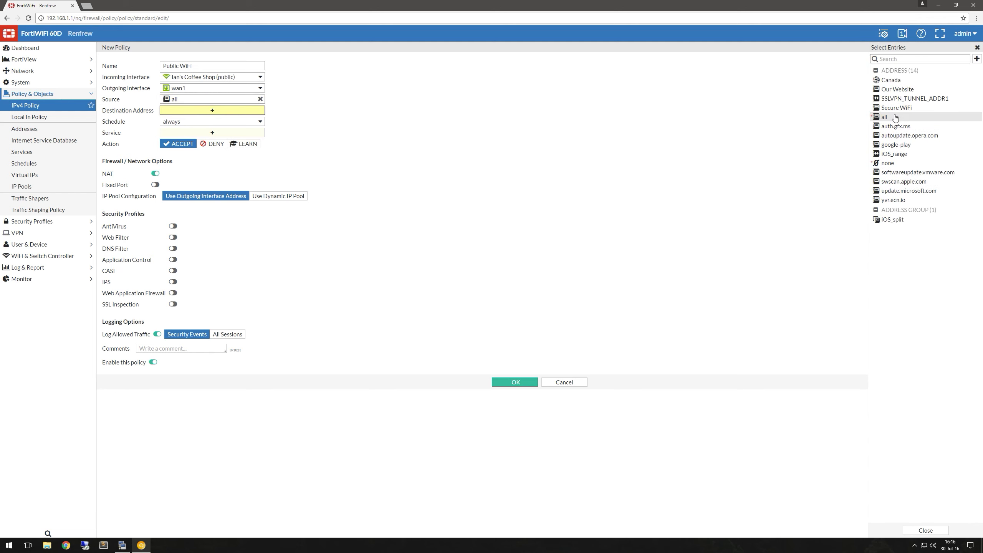
left_click(220, 133)
left_click(887, 89)
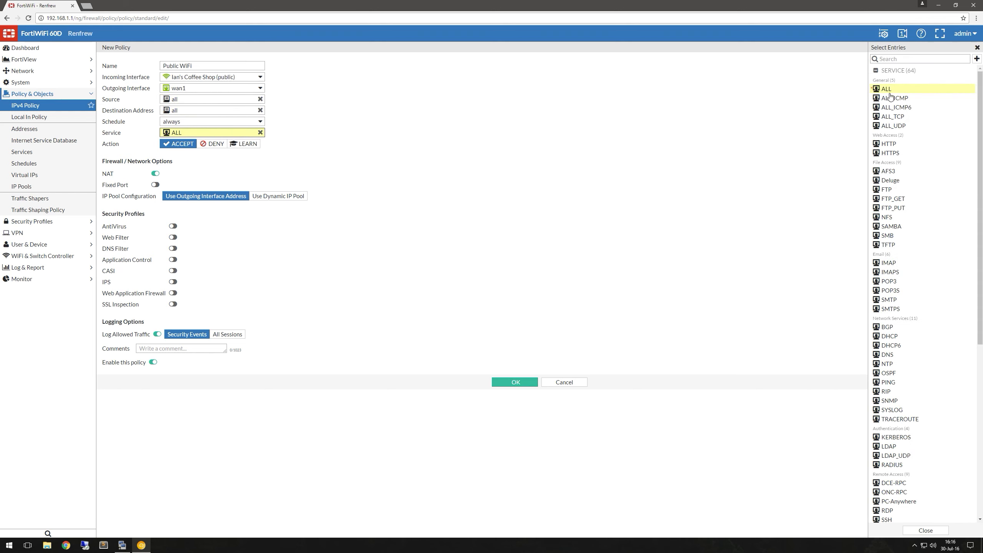
left_click(395, 108)
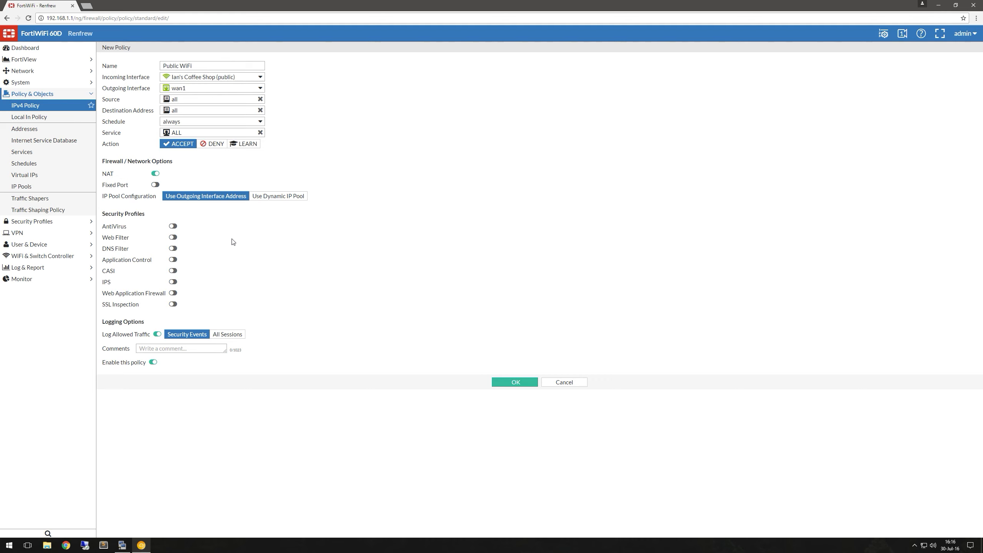
Enable Web Filter with the block-security-risks profile and save the Public WiFi policy.
left_click(173, 236)
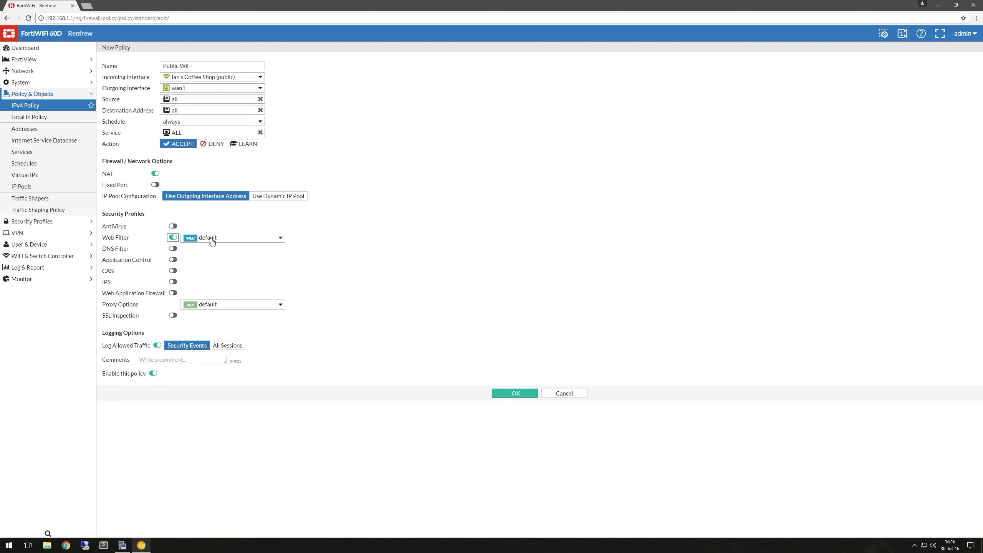
left_click(217, 240)
left_click(219, 261)
left_click(504, 394)
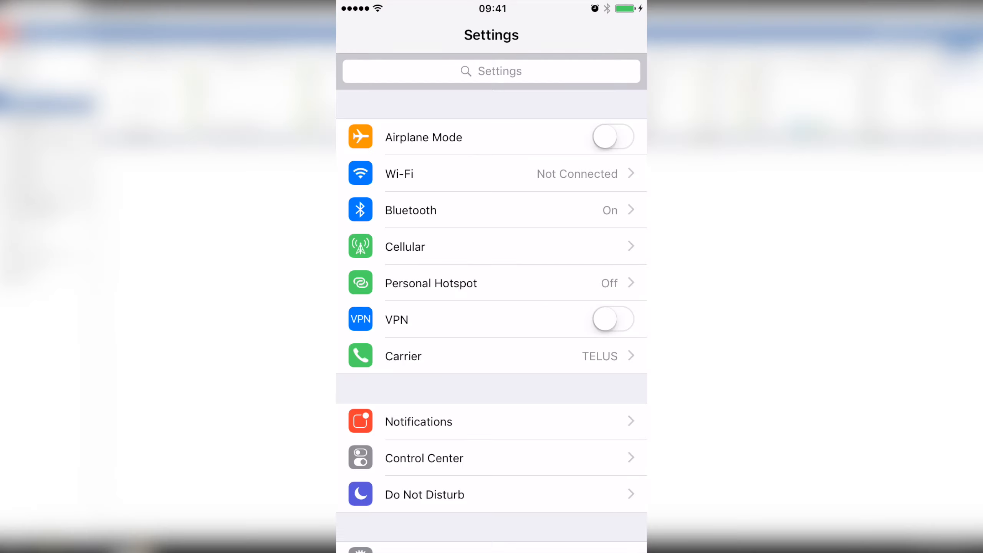
Join the iPhone to Ian's Coffee Shop with the network password and finish the captive-portal login.
left_click(491, 173)
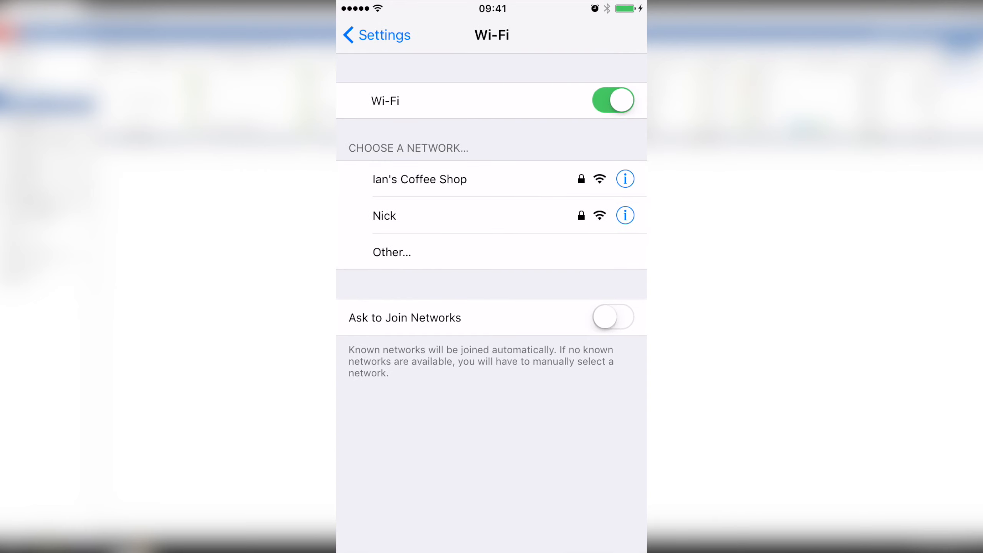
left_click(457, 179)
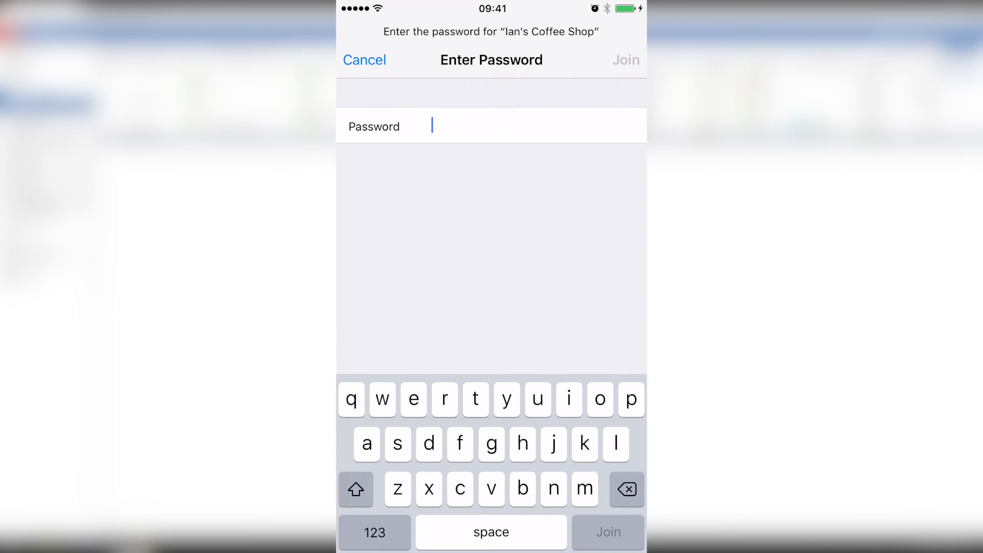
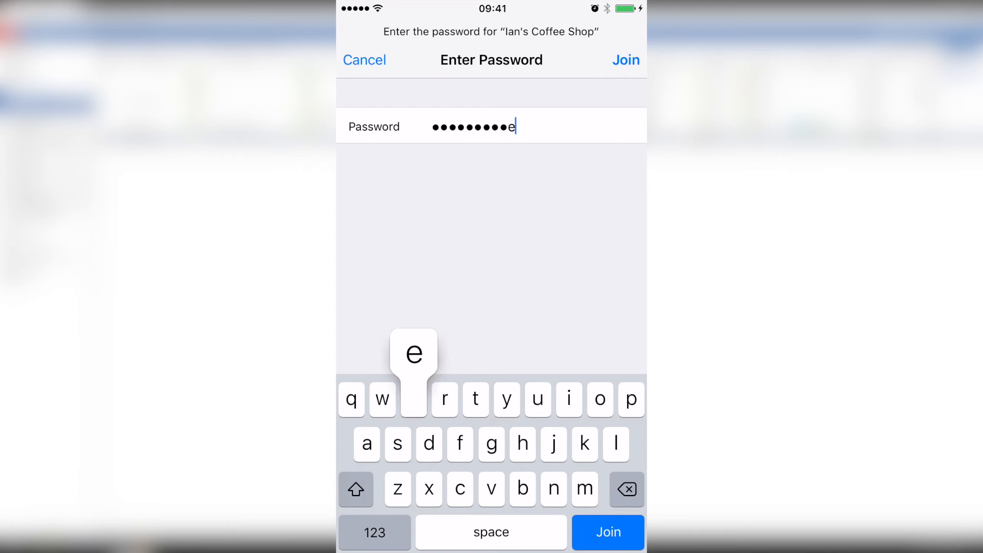
key("Return")
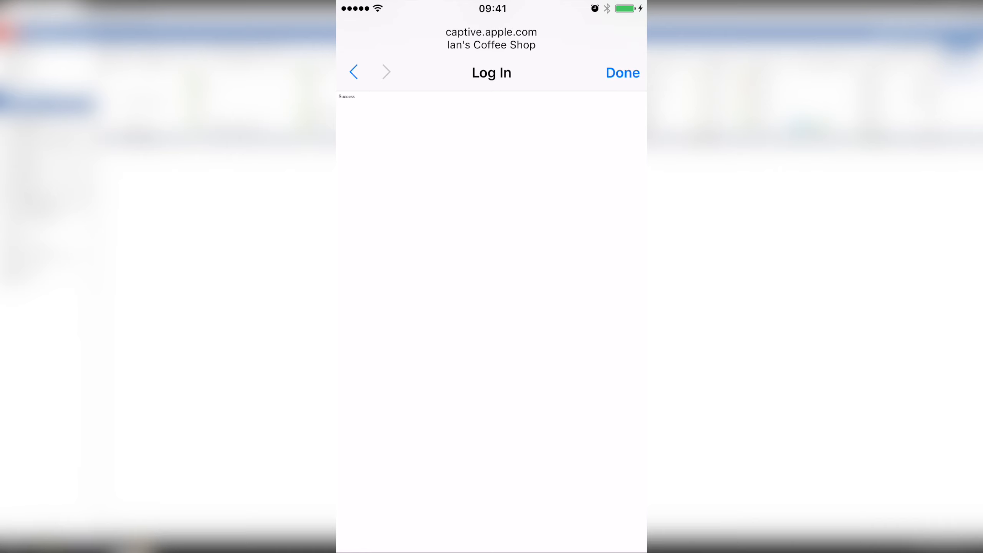
left_click(622, 72)
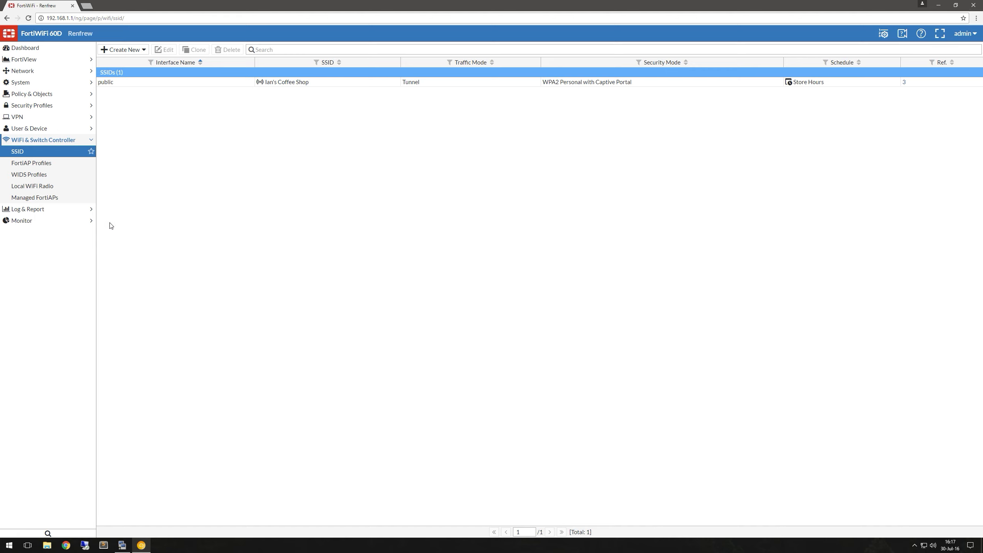
Open WiFi Client Monitor to see the iPhone on Ian's Coffee Shop at 192.168.10.2.
left_click(77, 221)
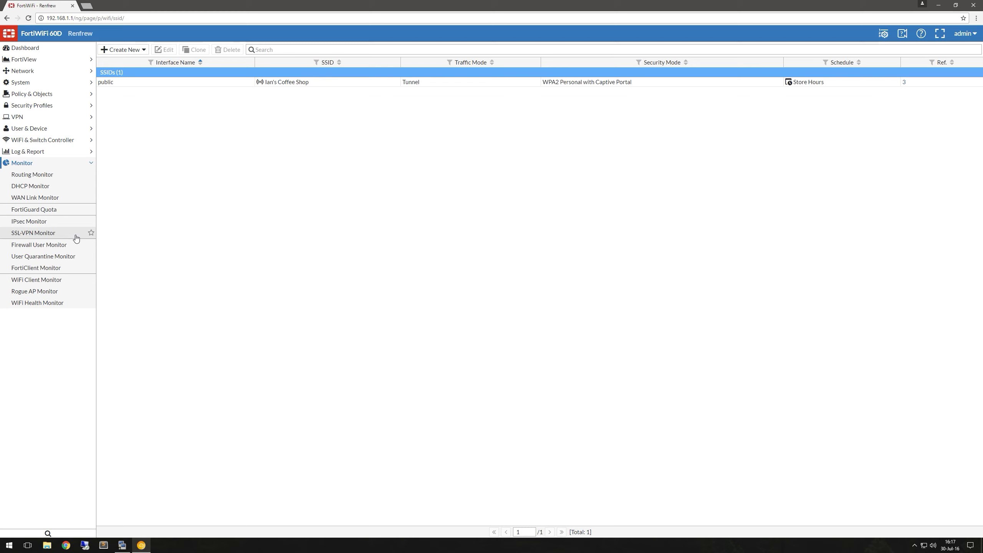
left_click(72, 281)
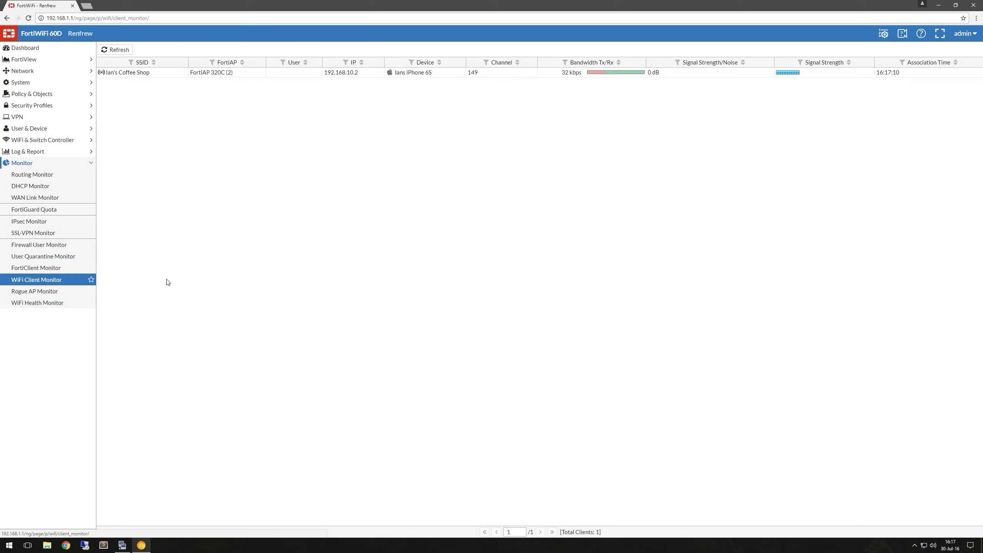